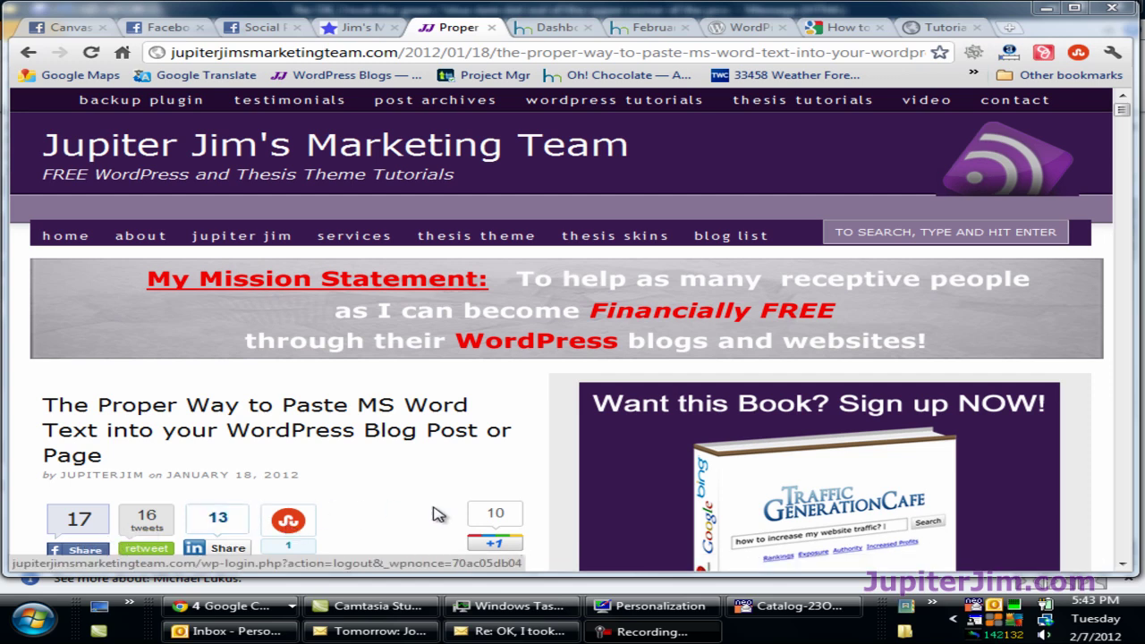
- Switch to the Jim's MaxGXL Marketing Team blog and select its full address jimsmaxgxlteam.com
{"action": "left_click", "coordinate": [355, 28]}
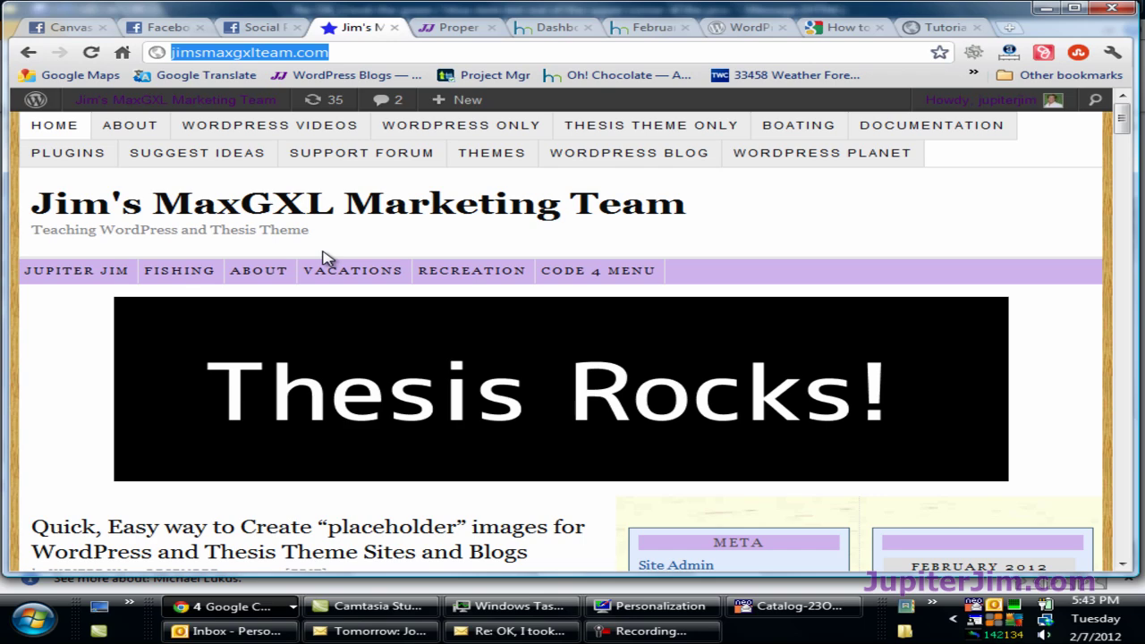
{"action": "left_click", "coordinate": [355, 54]}
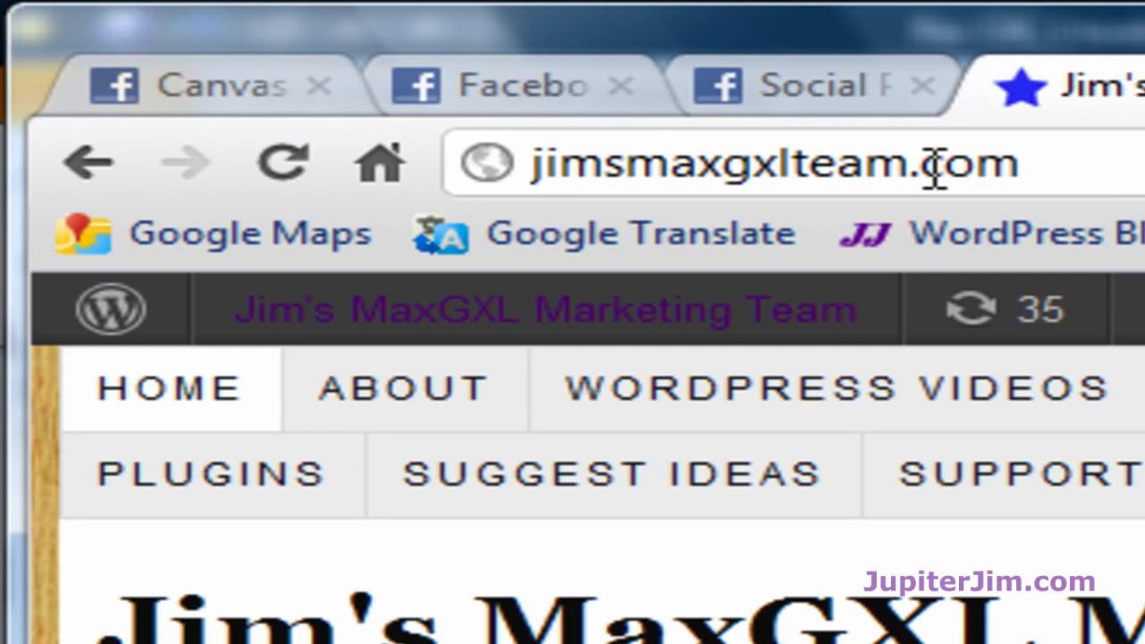
{"action": "double_click", "coordinate": [811, 156]}
{"action": "left_click", "coordinate": [980, 161]}
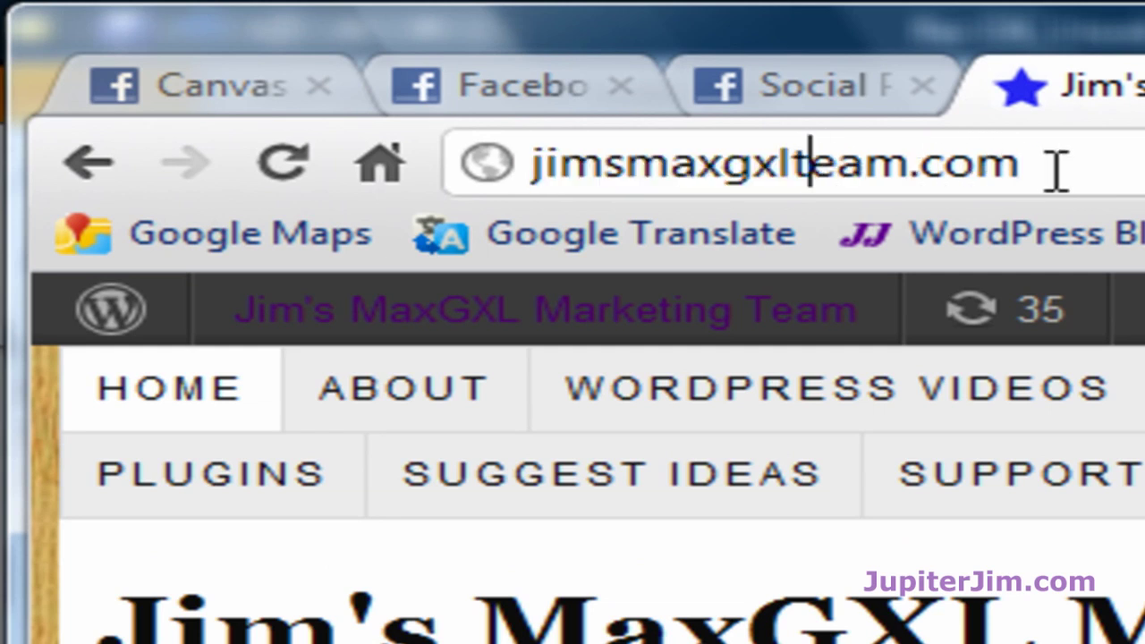
{"action": "triple_click", "coordinate": [927, 167]}
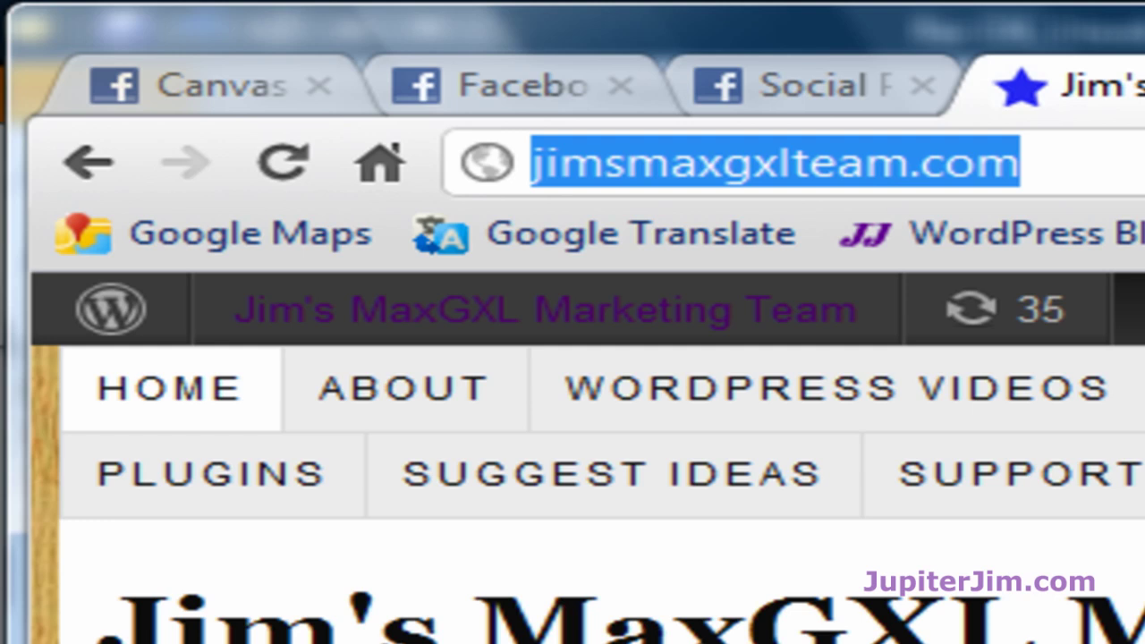
- Look over the Facebook Social Plugins page by scrolling down and back up
{"action": "left_click", "coordinate": [825, 108]}
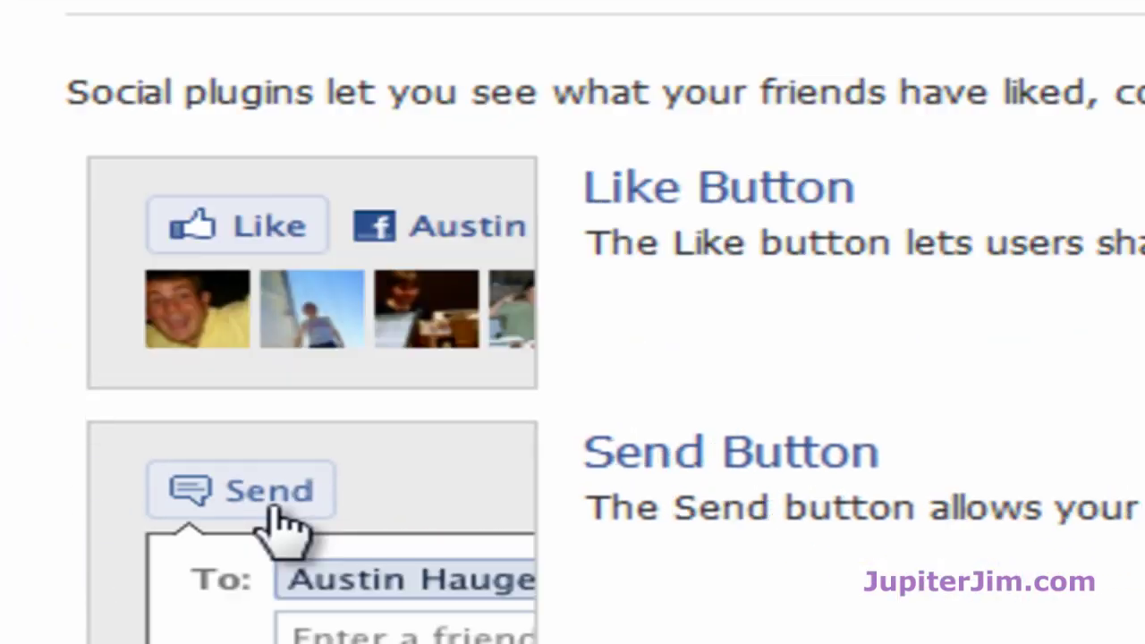
{"action": "scroll", "coordinate": [152, 586], "scroll_direction": "down", "scroll_amount": 5}
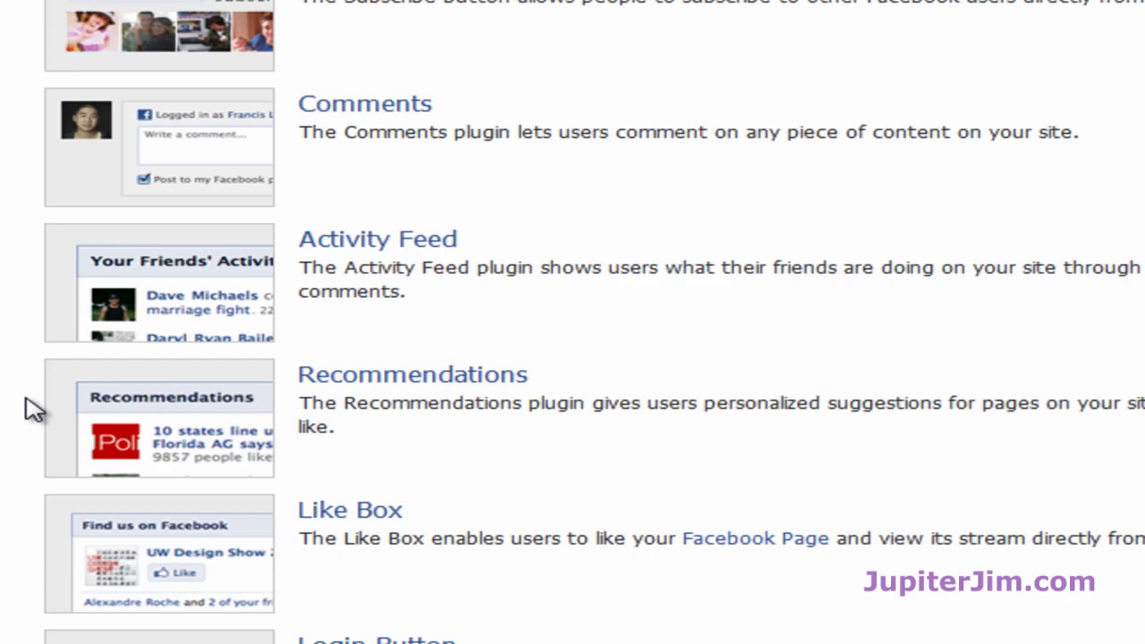
{"action": "scroll", "coordinate": [34, 410], "scroll_direction": "down", "scroll_amount": 7}
{"action": "scroll", "coordinate": [31, 416], "scroll_direction": "up", "scroll_amount": 15}
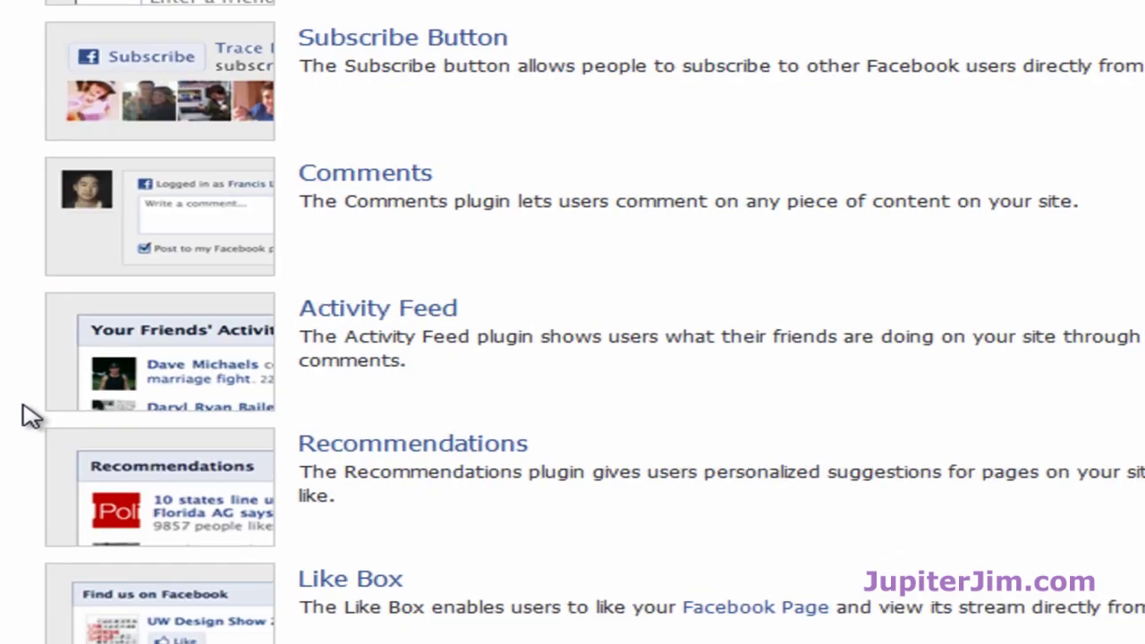
{"action": "scroll", "coordinate": [31, 416], "scroll_direction": "up", "scroll_amount": 3}
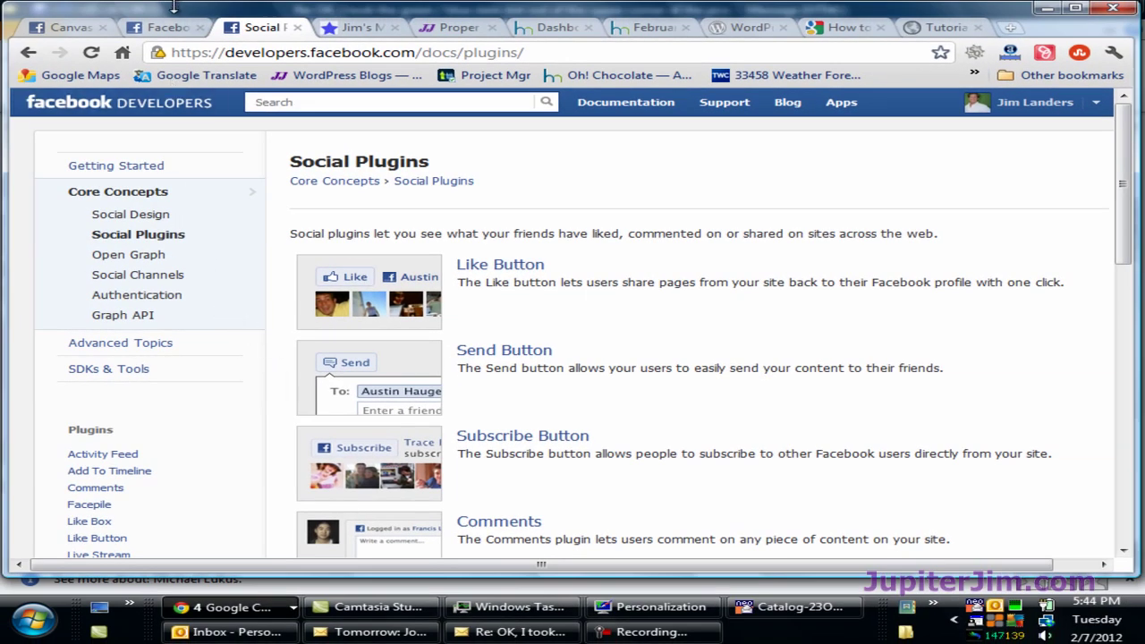
- Show the Facebook Developers Apps page at developers.facebook.com/apps with Whatever-2's App ID and App Secret
{"action": "left_click", "coordinate": [166, 29]}
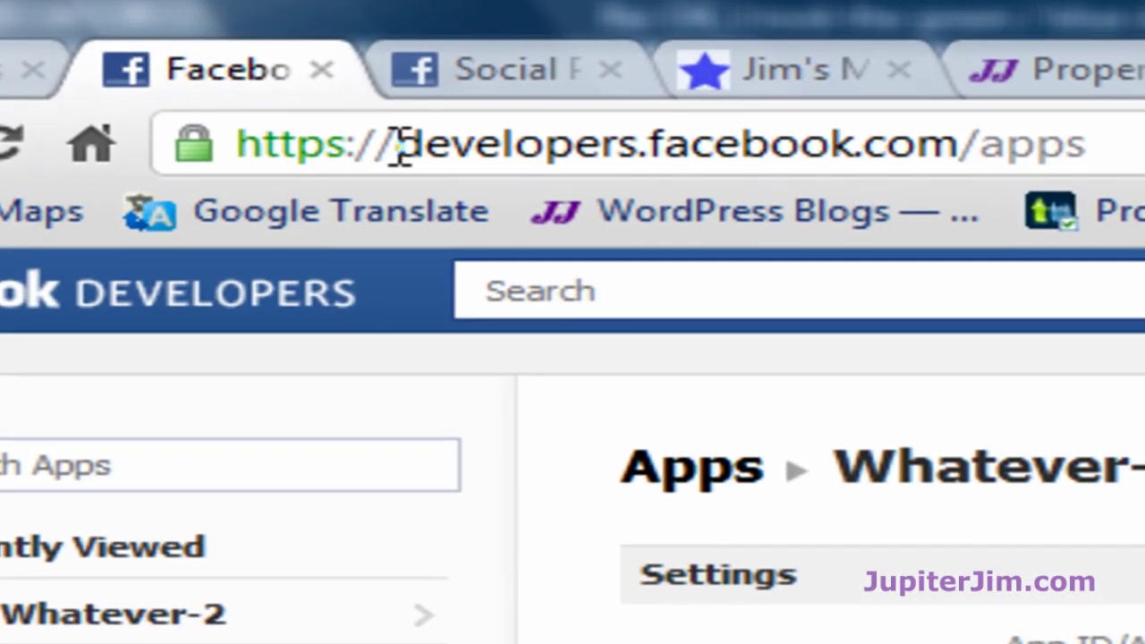
{"action": "left_click_drag", "start_coordinate": [231, 55], "coordinate": [419, 44]}
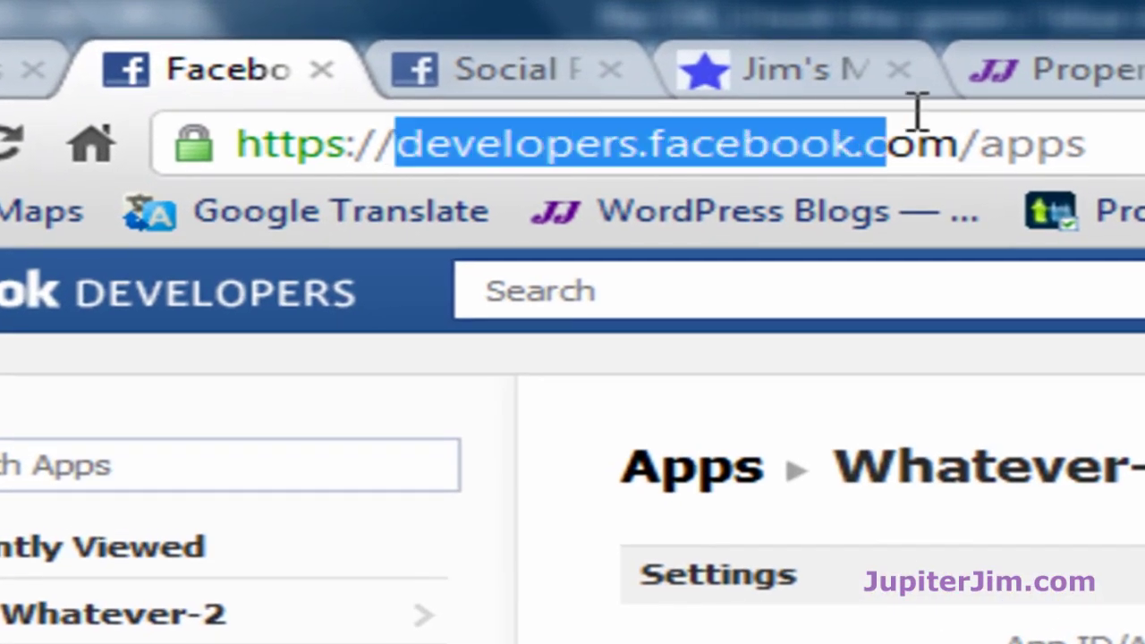
{"action": "left_click_drag", "start_coordinate": [917, 112], "coordinate": [1086, 134]}
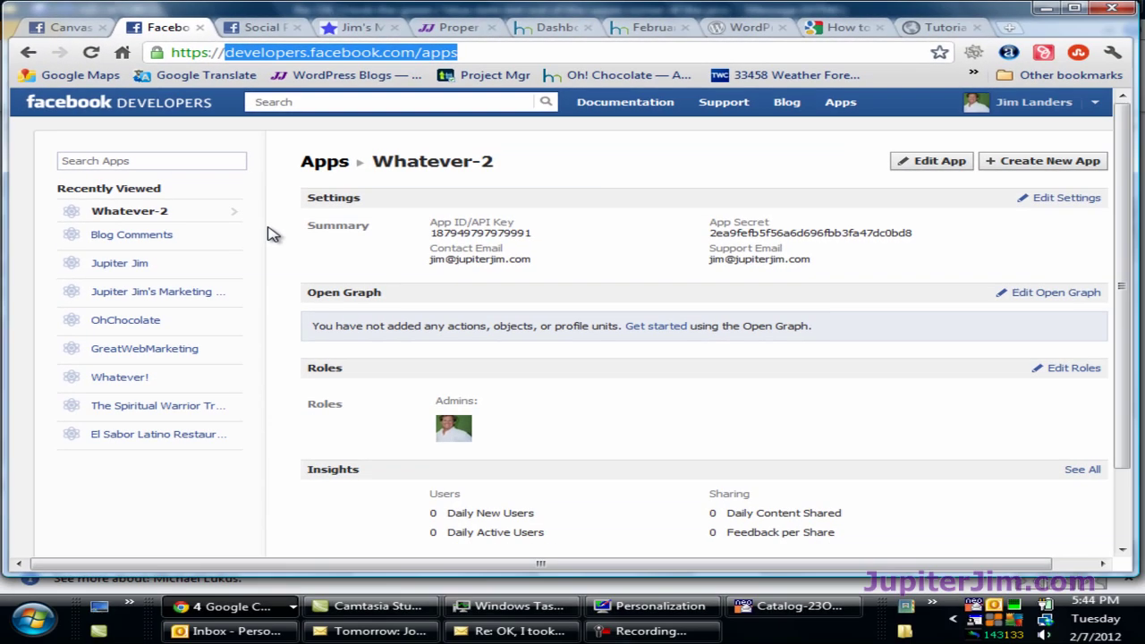
{"action": "left_click", "coordinate": [269, 236]}
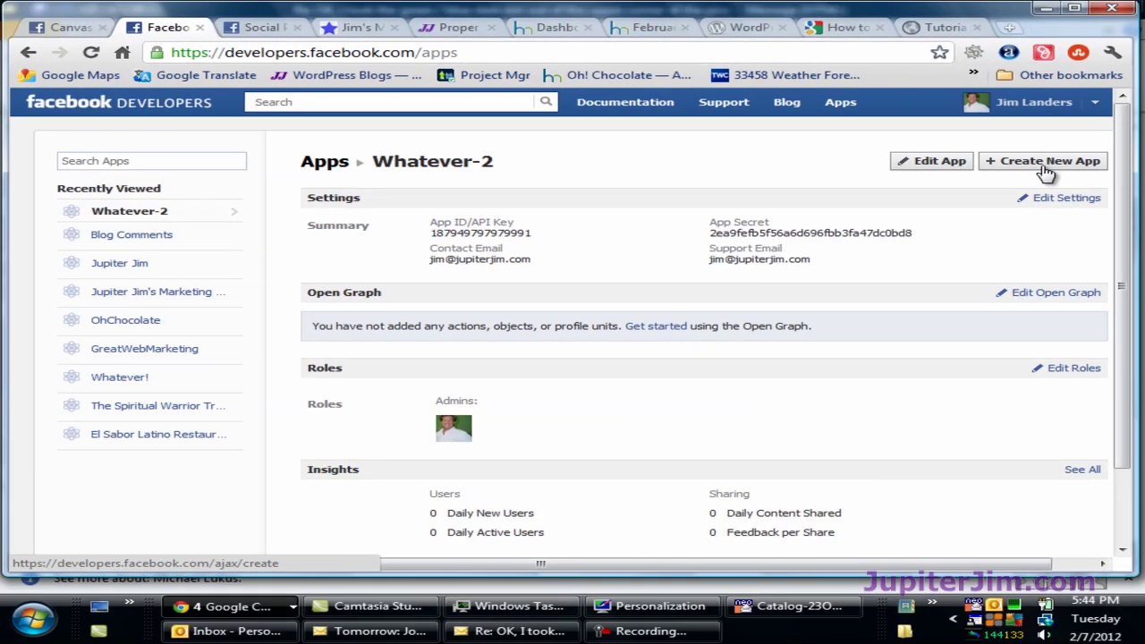
- Create a new app named 'Jim's MaxGXL Team', accepting the Facebook Platform Policies
{"action": "left_click", "coordinate": [1045, 165]}
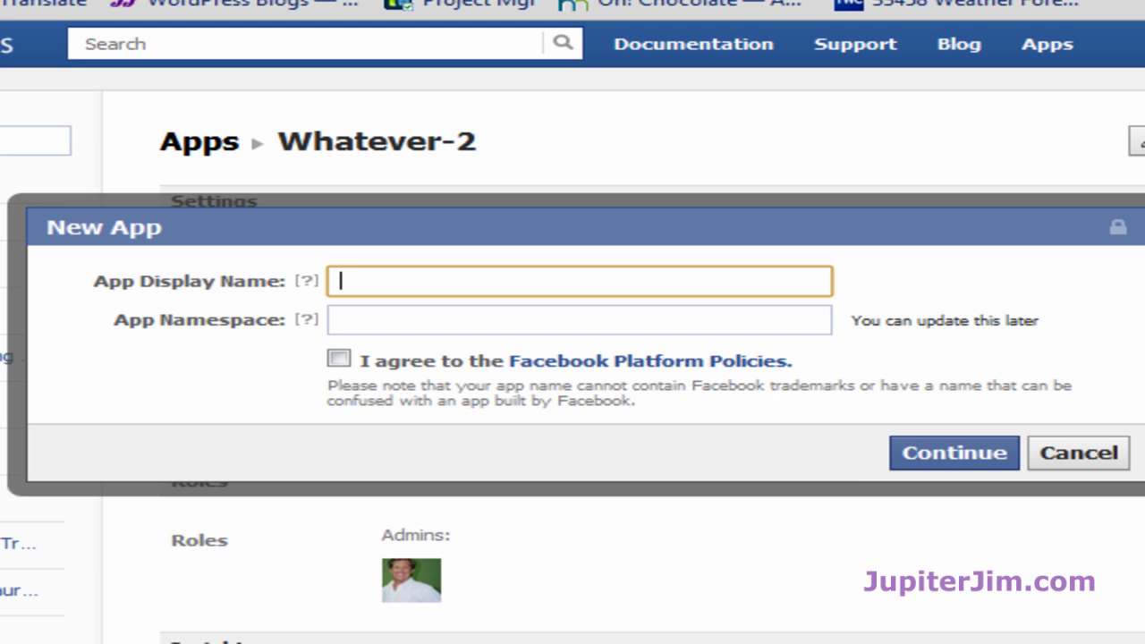
{"action": "type", "text": "Jim's"}
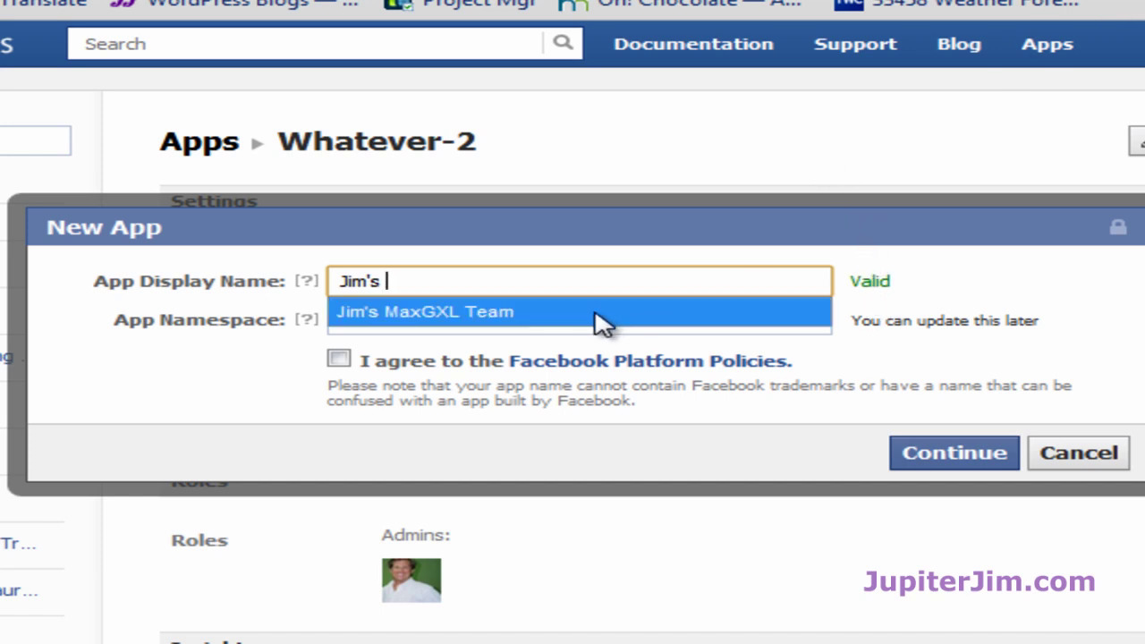
{"action": "left_click", "coordinate": [540, 315]}
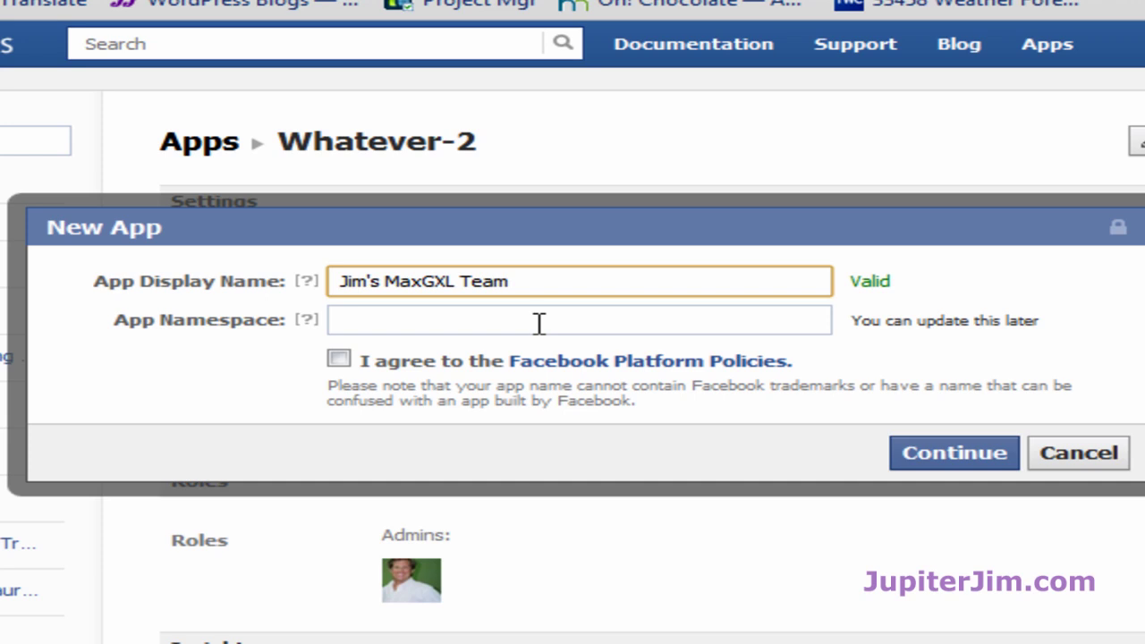
{"action": "left_click", "coordinate": [338, 359]}
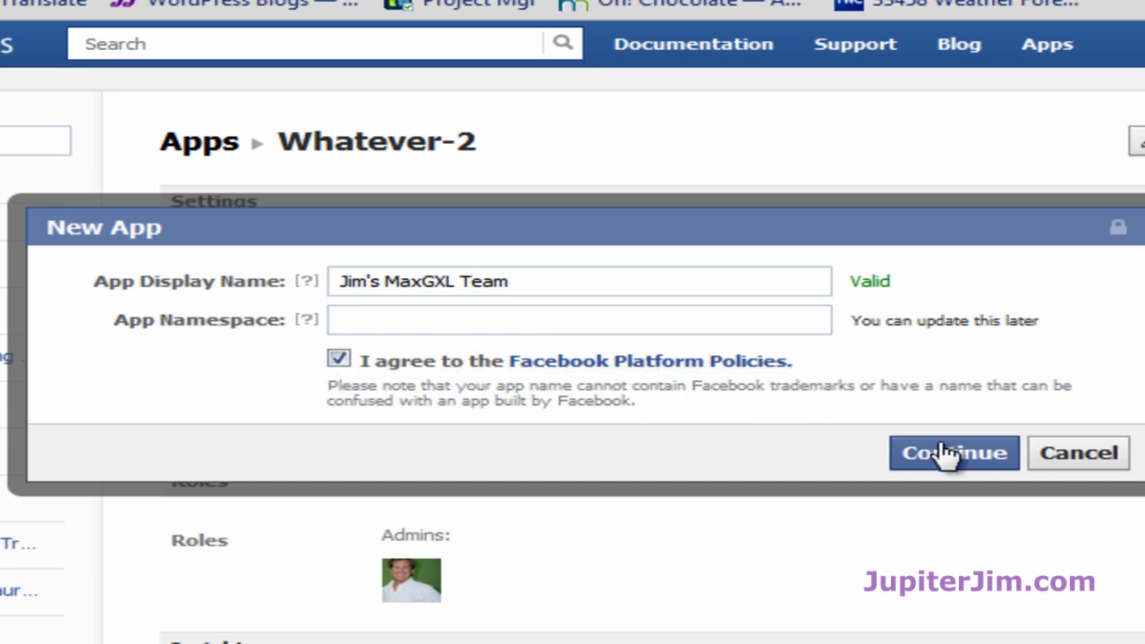
{"action": "left_click", "coordinate": [970, 458]}
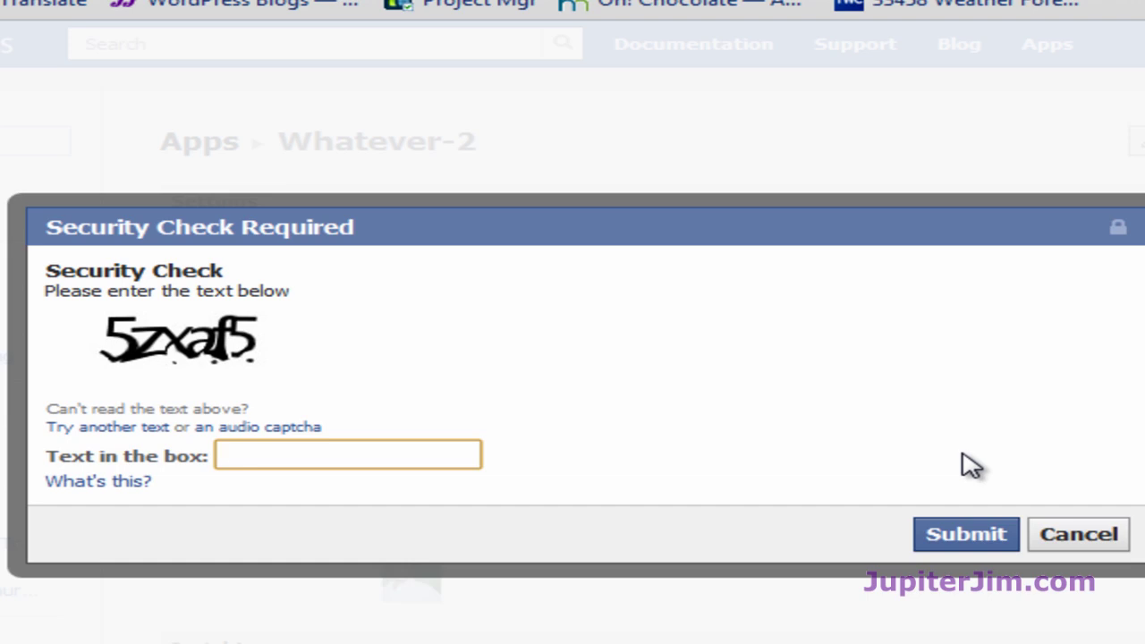
- Enter the captcha text and submit the security check
{"action": "type", "text": "5zxaf5"}
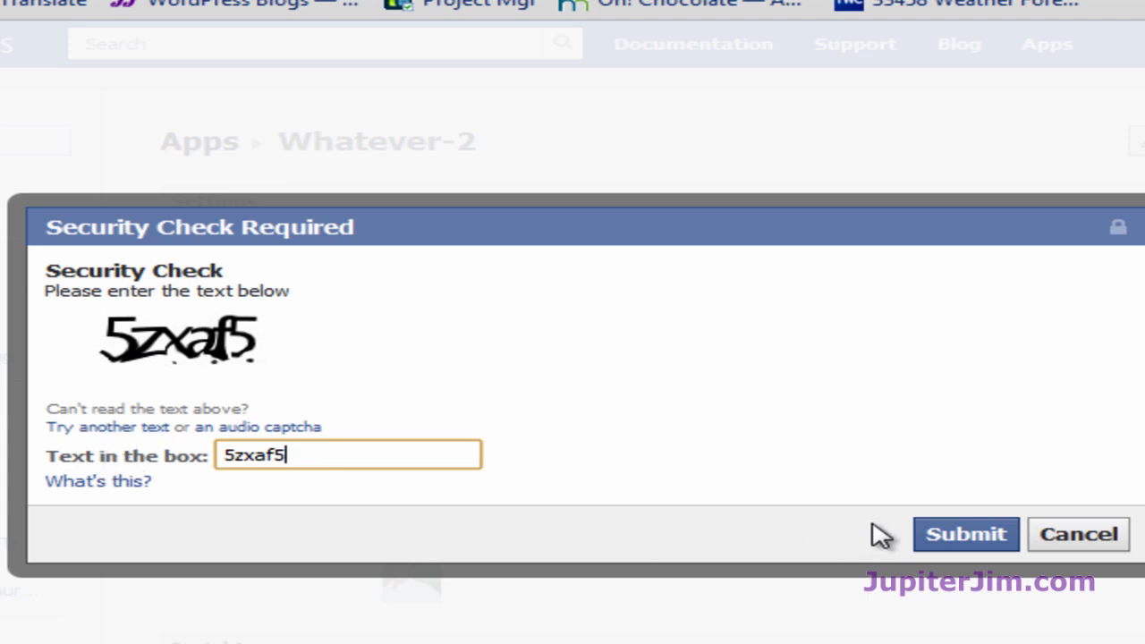
{"action": "left_click", "coordinate": [939, 537]}
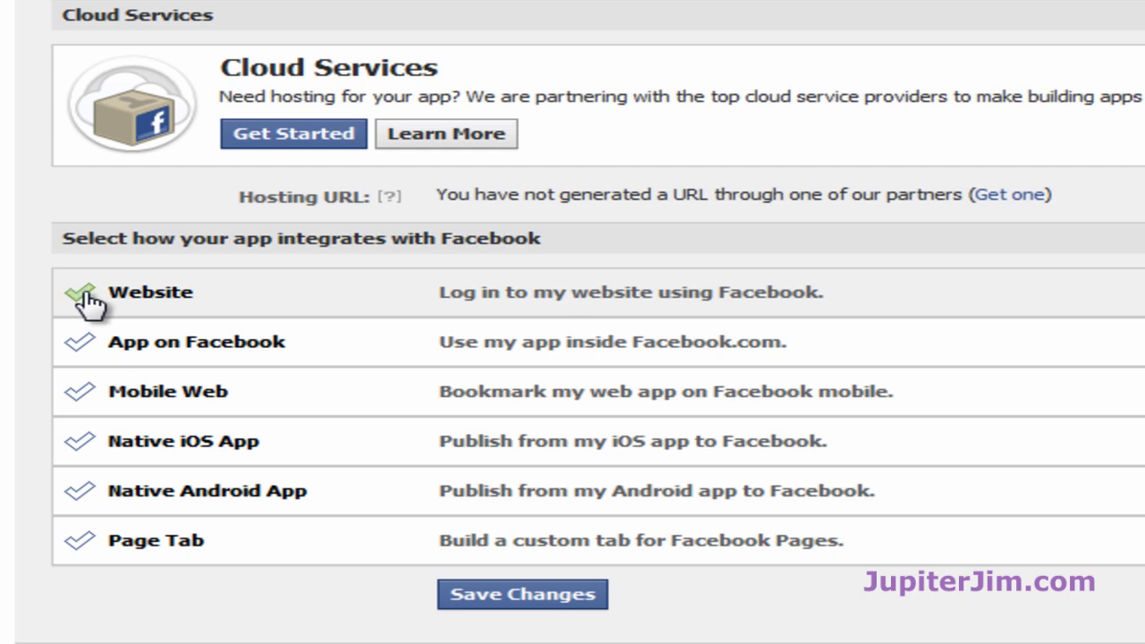
{"action": "left_click", "coordinate": [472, 310]}
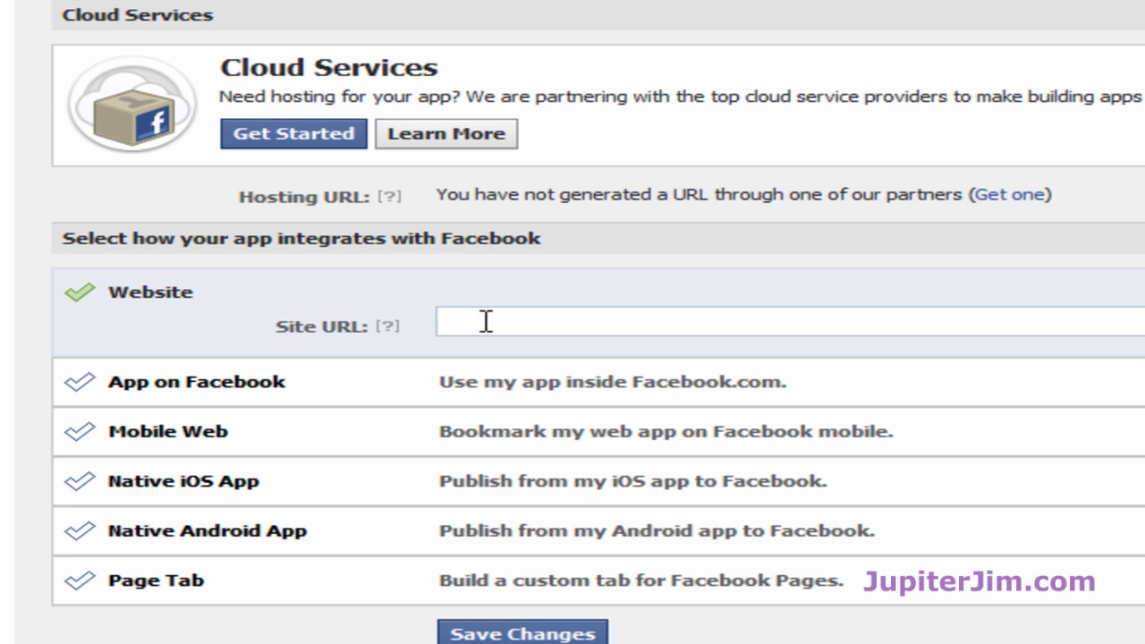
{"action": "left_click", "coordinate": [486, 322]}
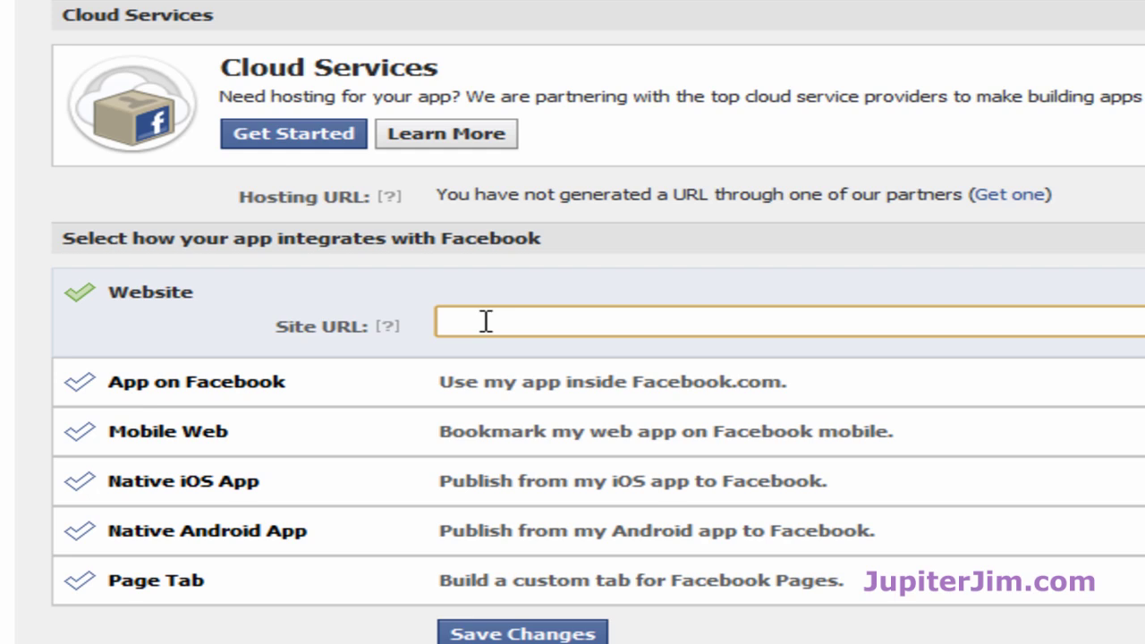
{"action": "type", "text": "http://jimsmaxgxlteam.com/"}
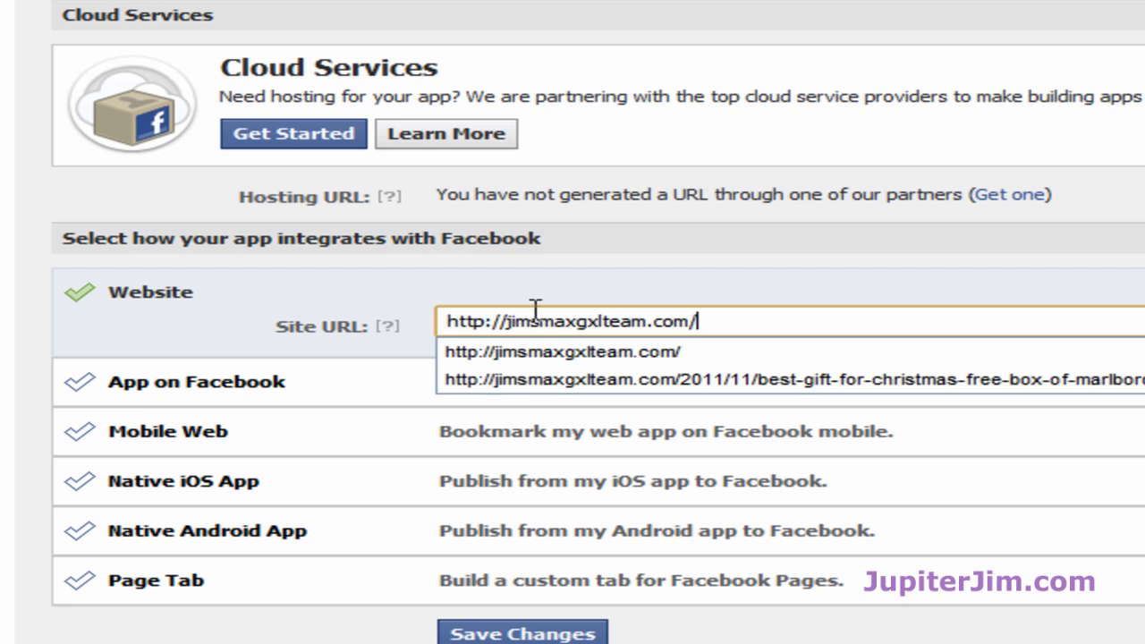
{"action": "left_click", "coordinate": [609, 291]}
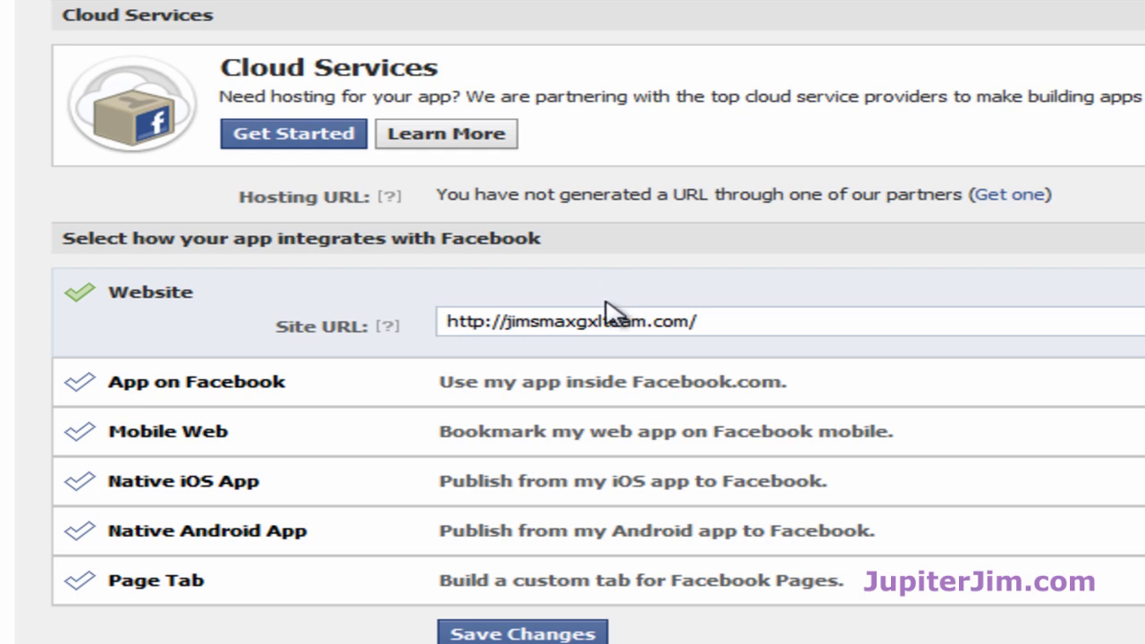
{"action": "scroll", "coordinate": [524, 618], "scroll_direction": "down", "scroll_amount": 1}
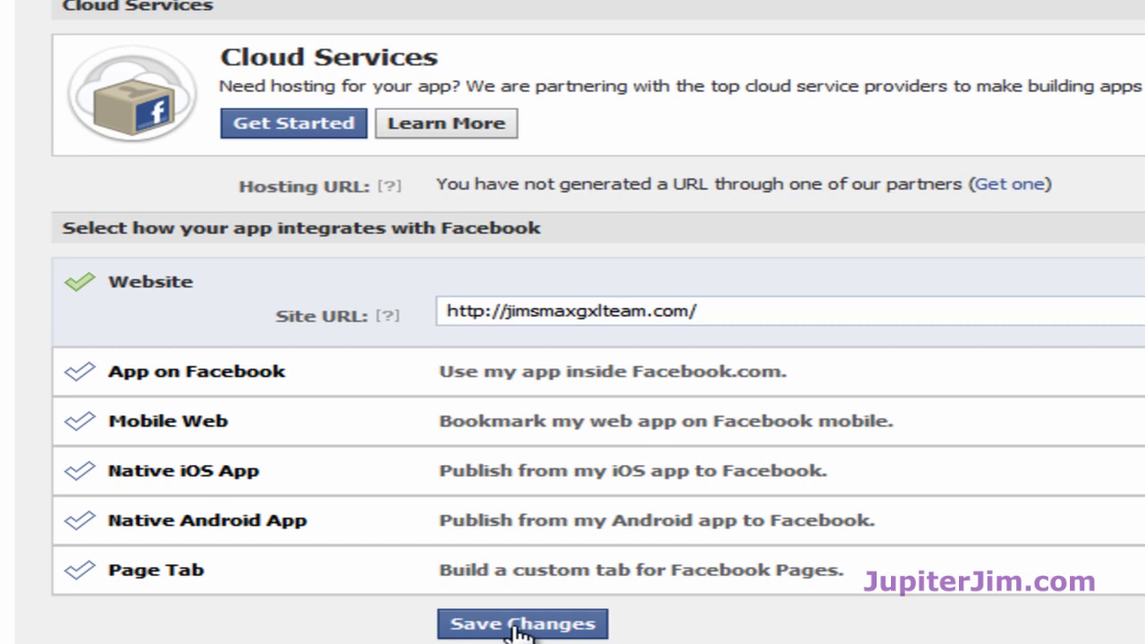
{"action": "left_click", "coordinate": [523, 600]}
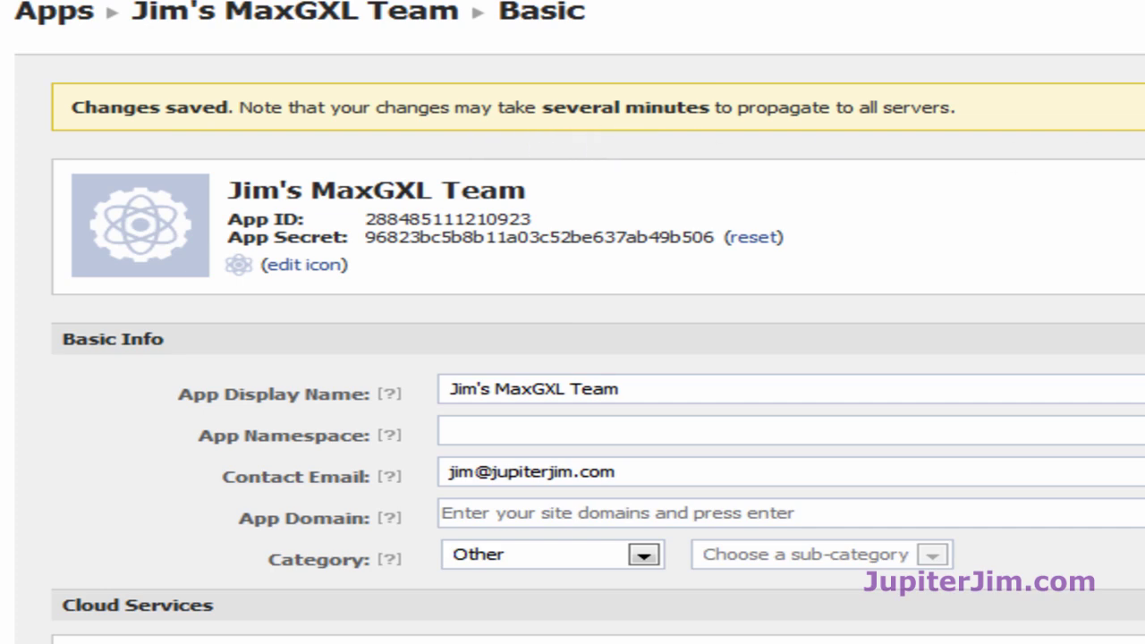
{"action": "scroll", "coordinate": [572, 322], "scroll_direction": "down", "scroll_amount": 8}
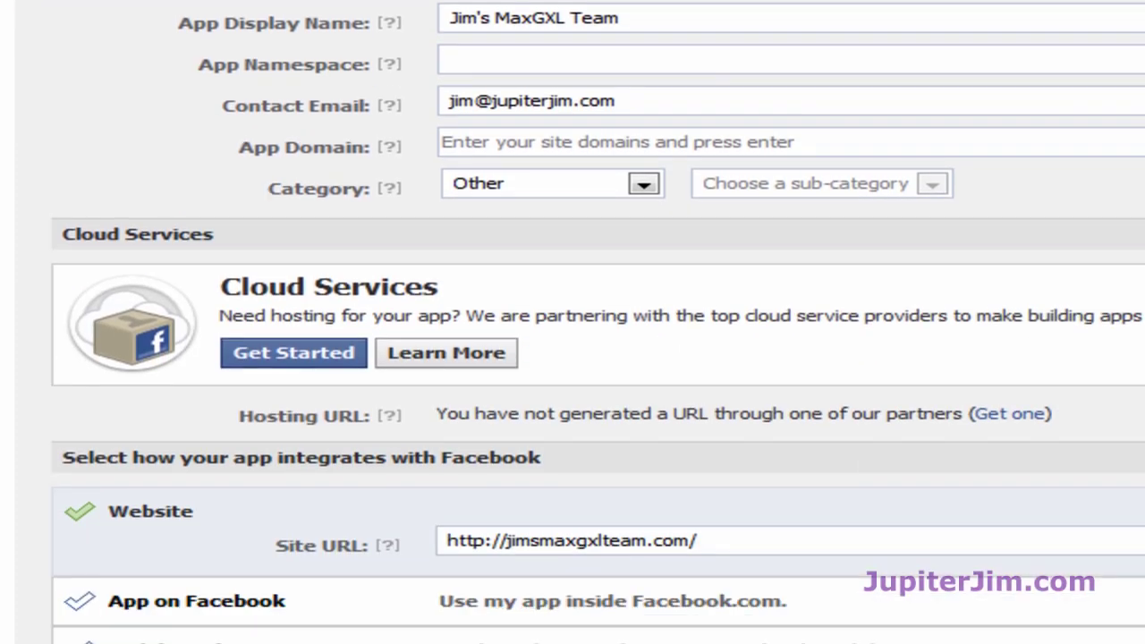
{"action": "scroll", "coordinate": [573, 322], "scroll_direction": "up", "scroll_amount": 8}
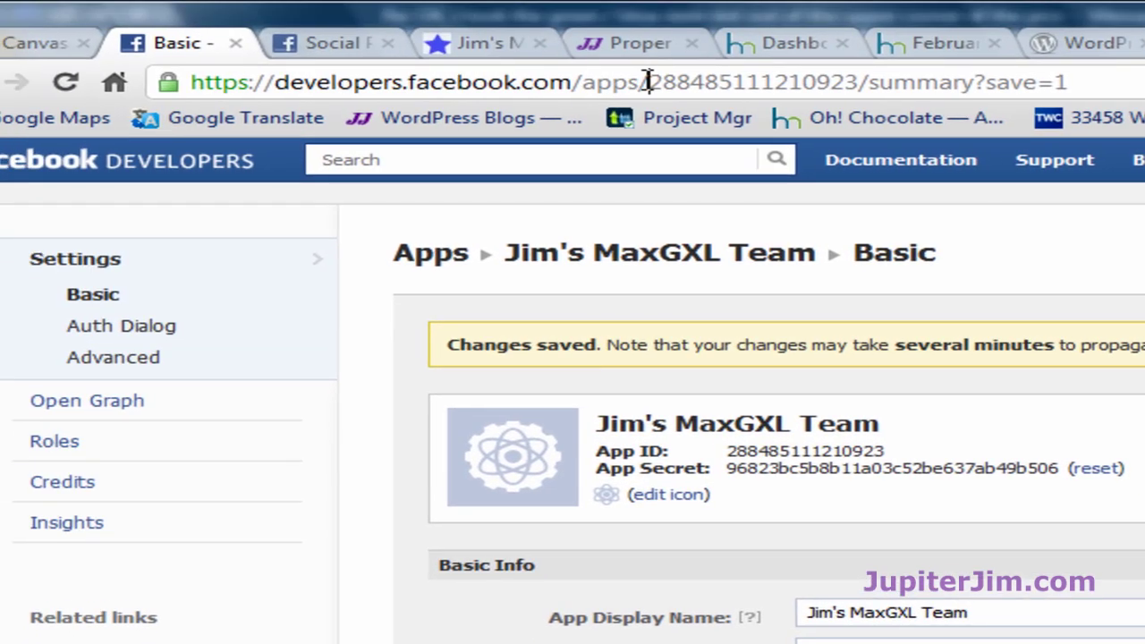
- Trim the page address back to the apps overview and load it
{"action": "left_click_drag", "start_coordinate": [648, 82], "coordinate": [1144, 85]}
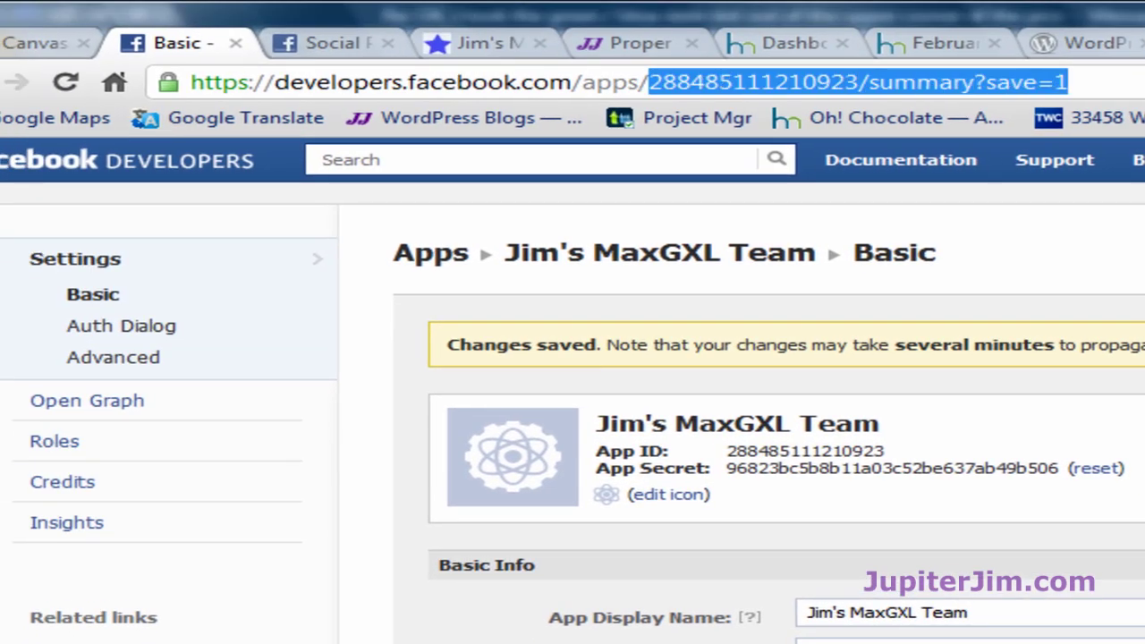
{"action": "key", "text": "BackSpace"}
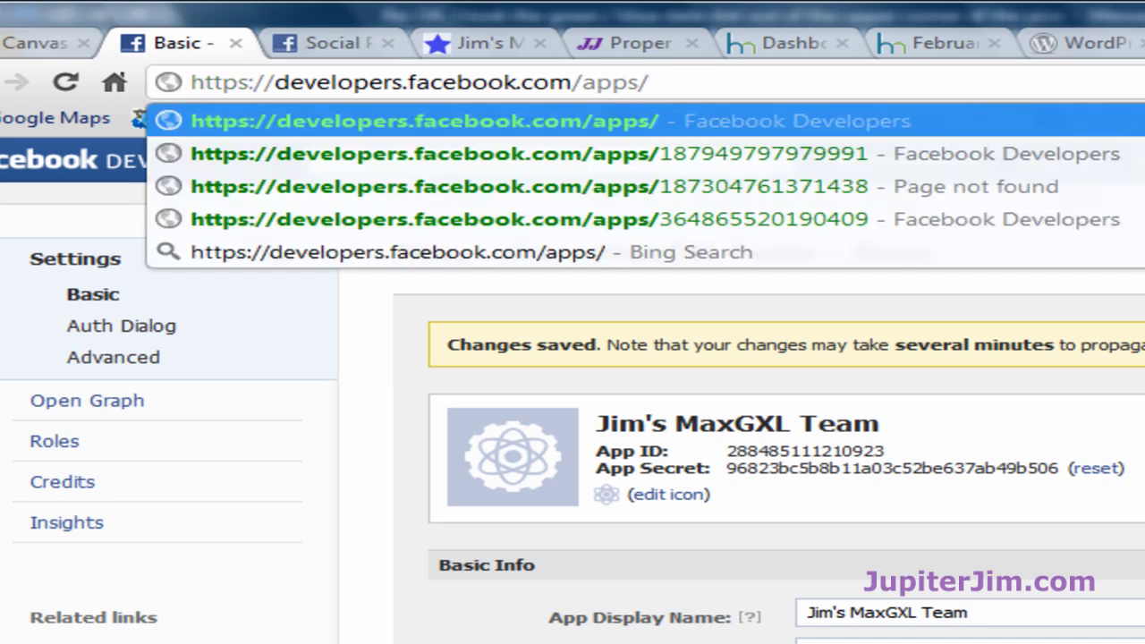
{"action": "key", "text": "Return"}
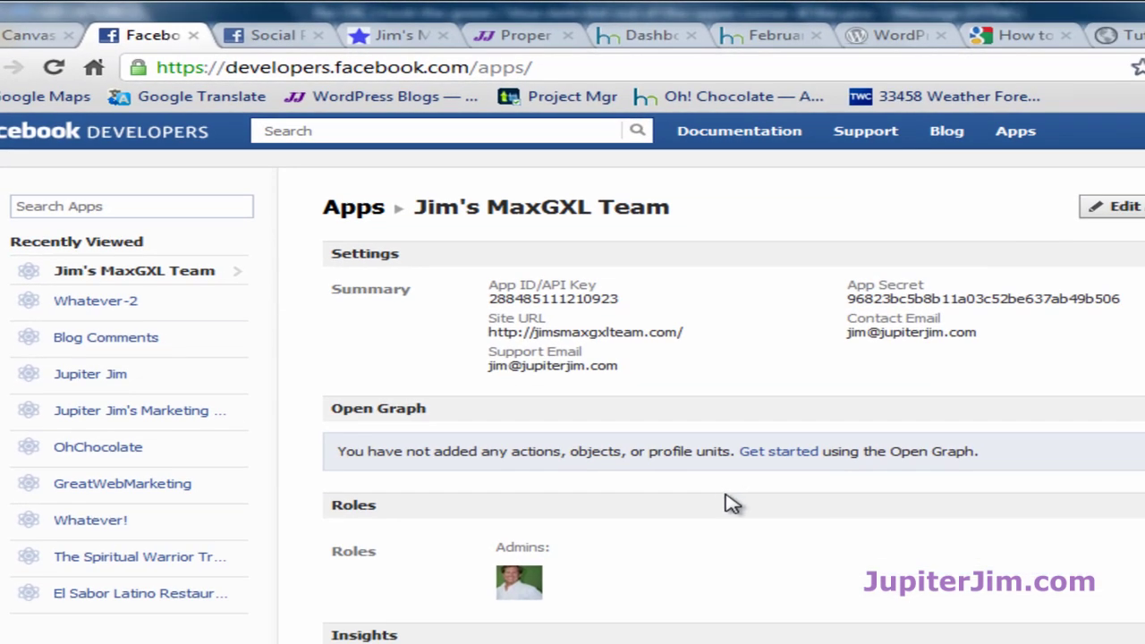
{"action": "scroll", "coordinate": [734, 504], "scroll_direction": "down", "scroll_amount": 2}
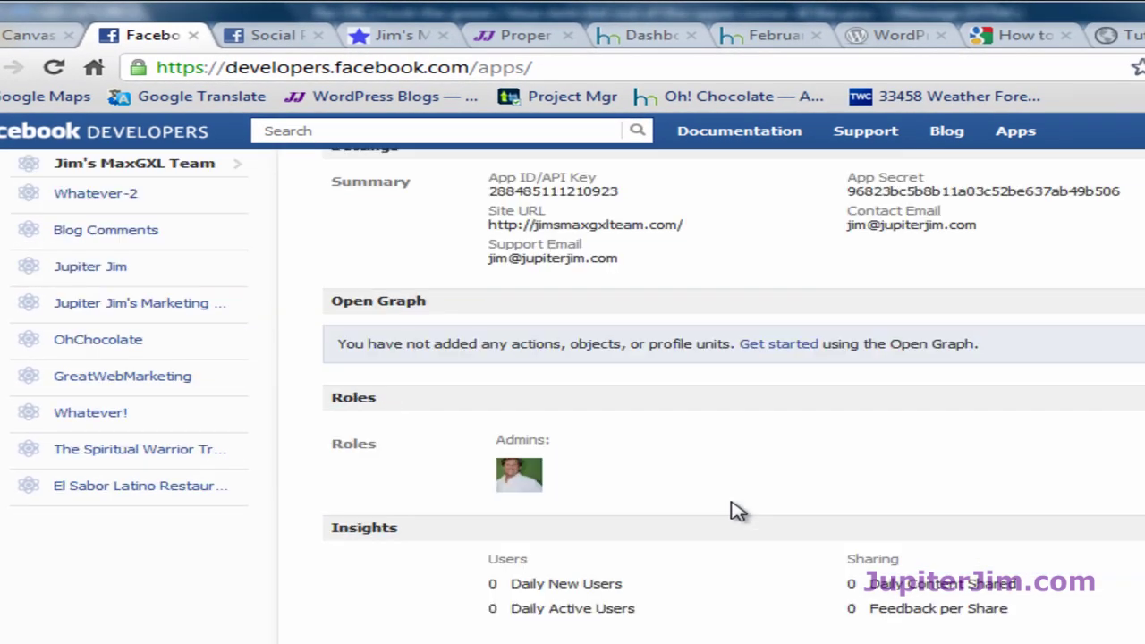
{"action": "scroll", "coordinate": [733, 510], "scroll_direction": "up", "scroll_amount": 2}
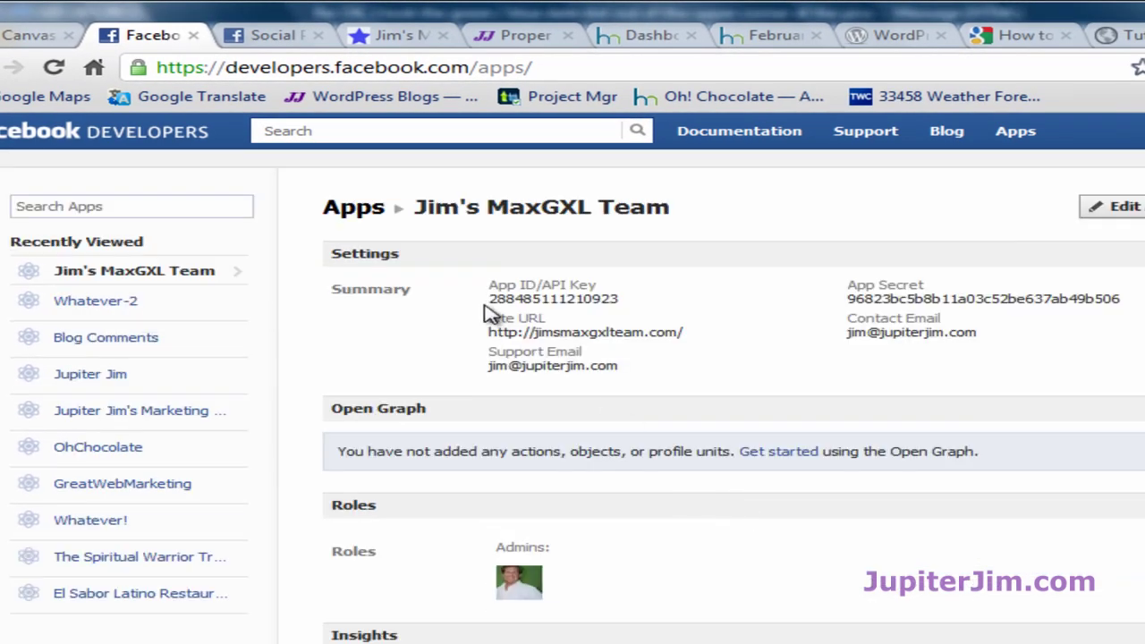
- Select the Jim's MaxGXL Team App ID and App Secret values
{"action": "double_click", "coordinate": [528, 300]}
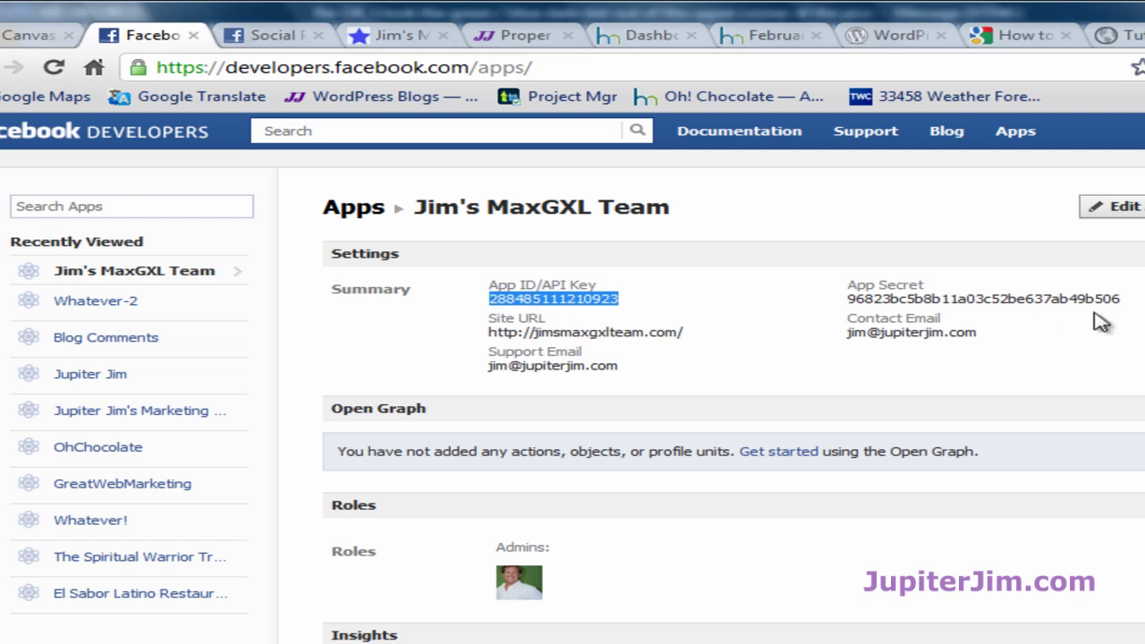
{"action": "double_click", "coordinate": [939, 300]}
{"action": "left_click", "coordinate": [757, 217]}
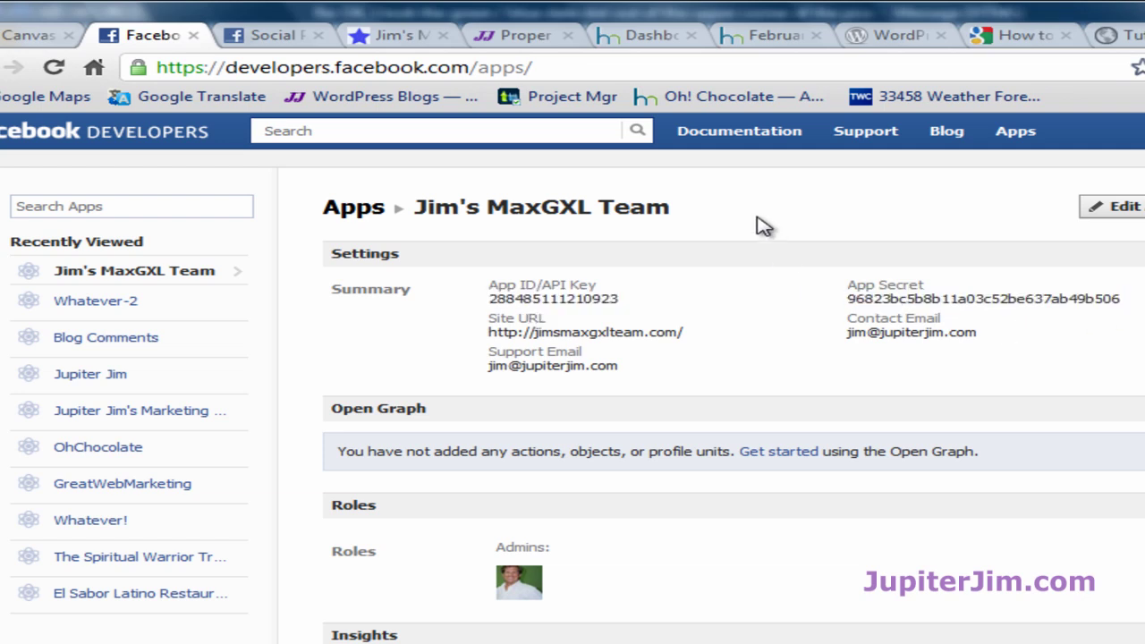